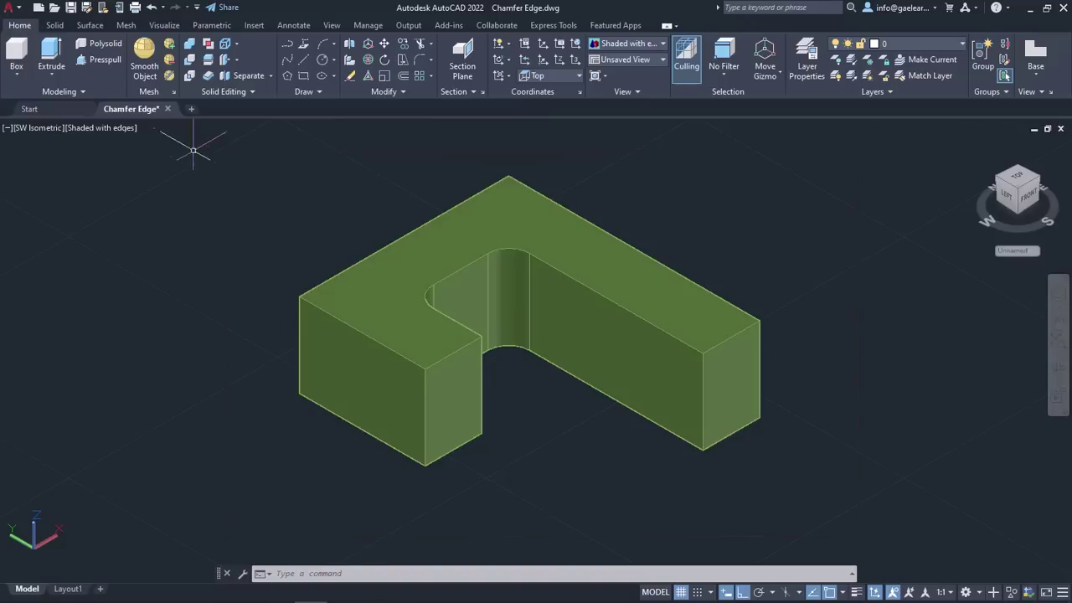
Switch the ribbon to the Solid tab to show the solid editing tools
left_click(54, 26)
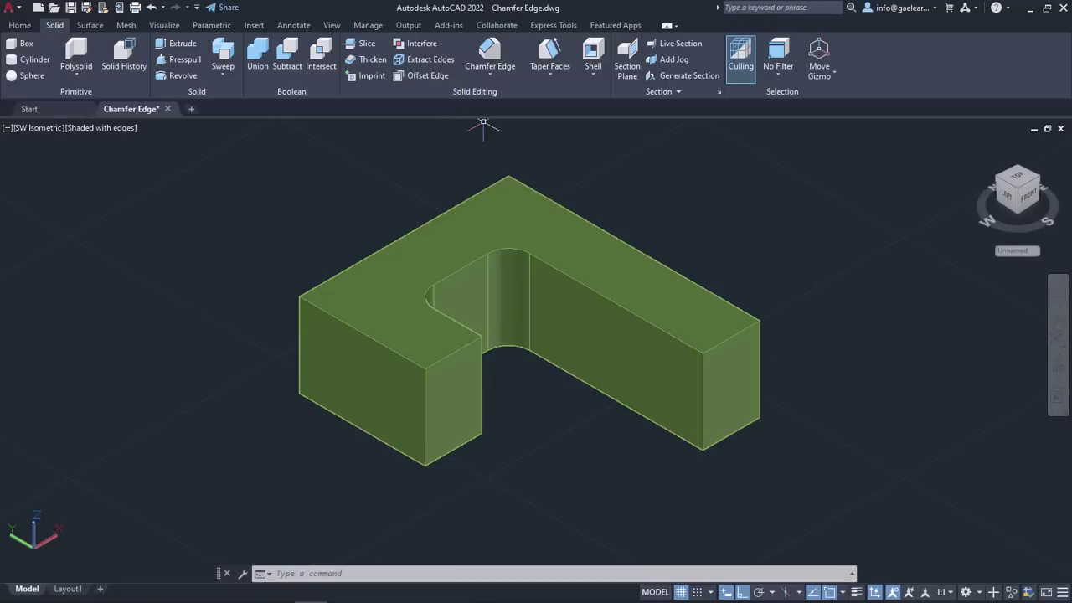
Start a Chamfer Edge and select the short arm's upper and lower side-face edges
left_click(499, 76)
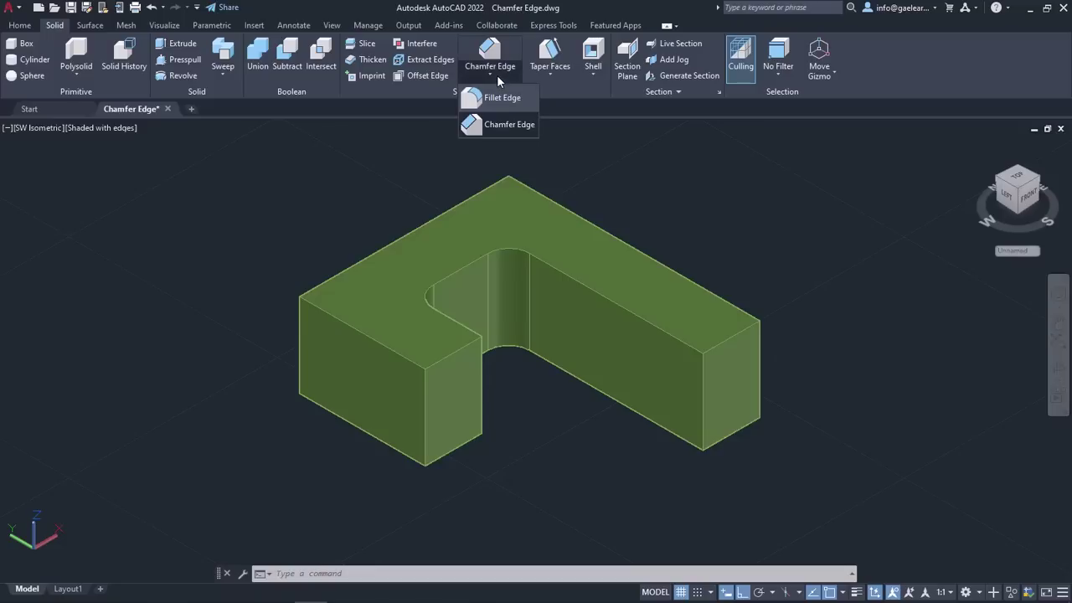
left_click(504, 123)
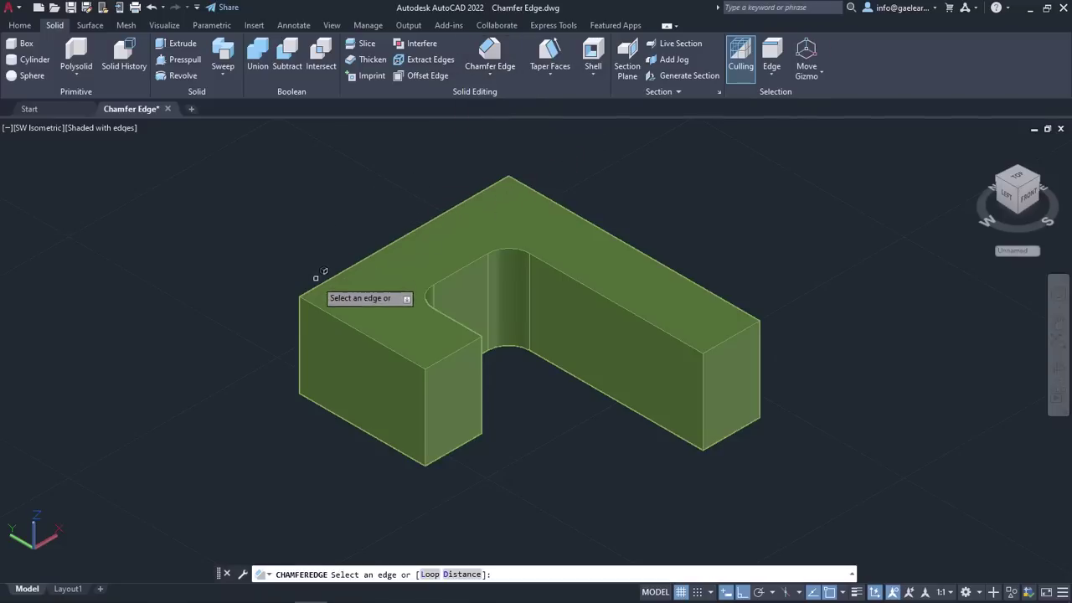
left_click(329, 311)
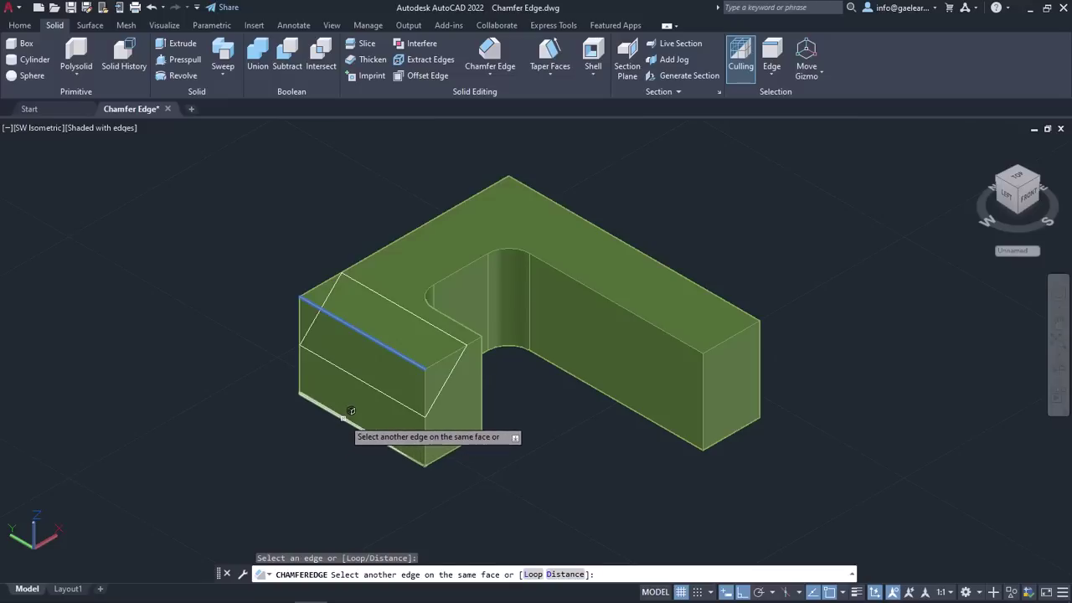
left_click(342, 417)
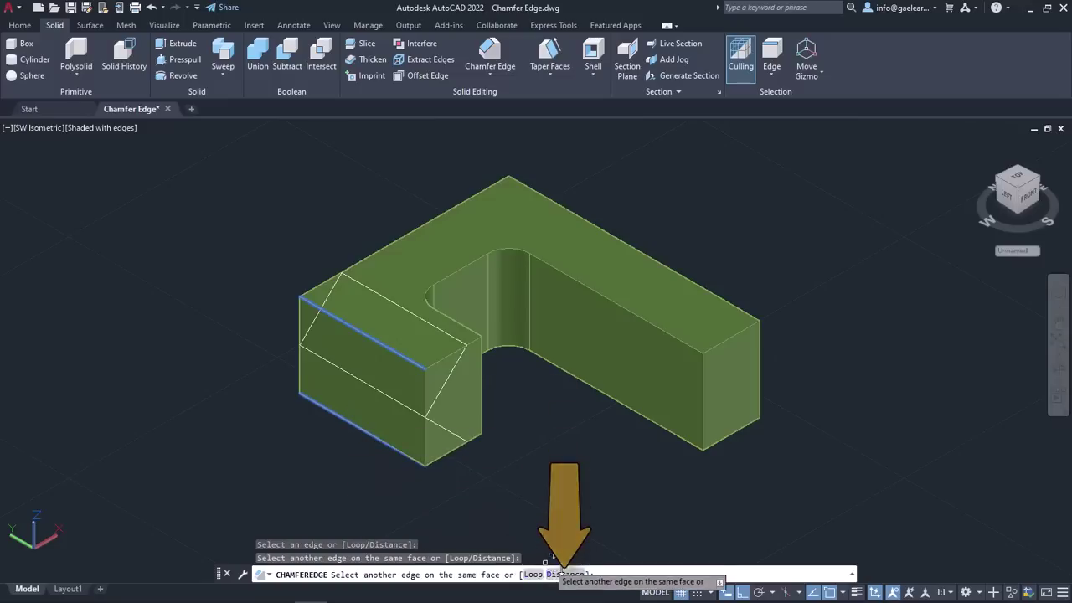
Use the Distance option to enter 0.5 for both Distance1 and Distance2
left_click(570, 574)
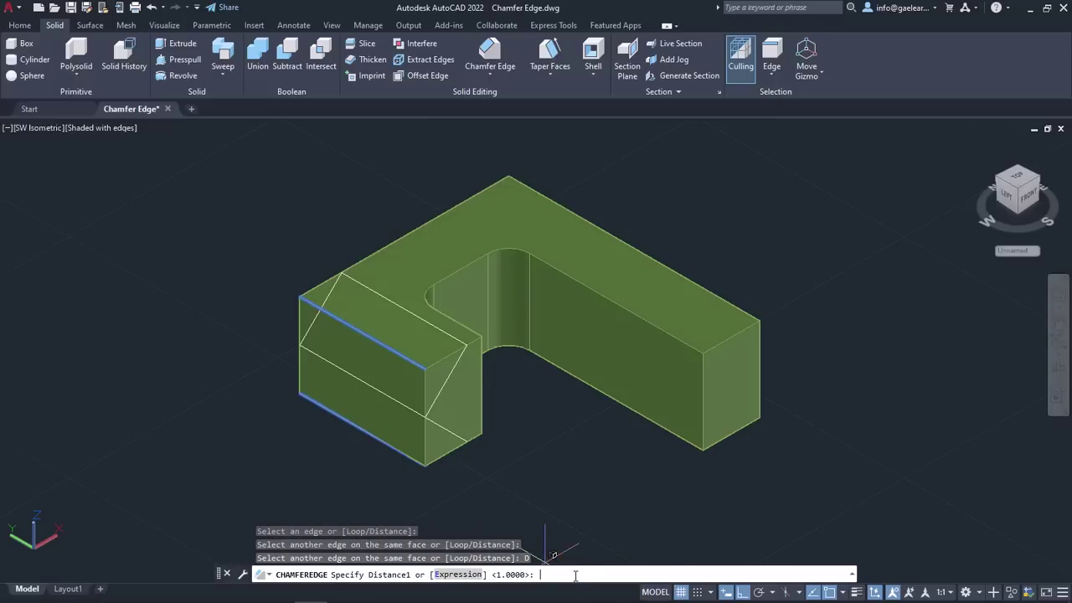
type("0.5")
key("Return")
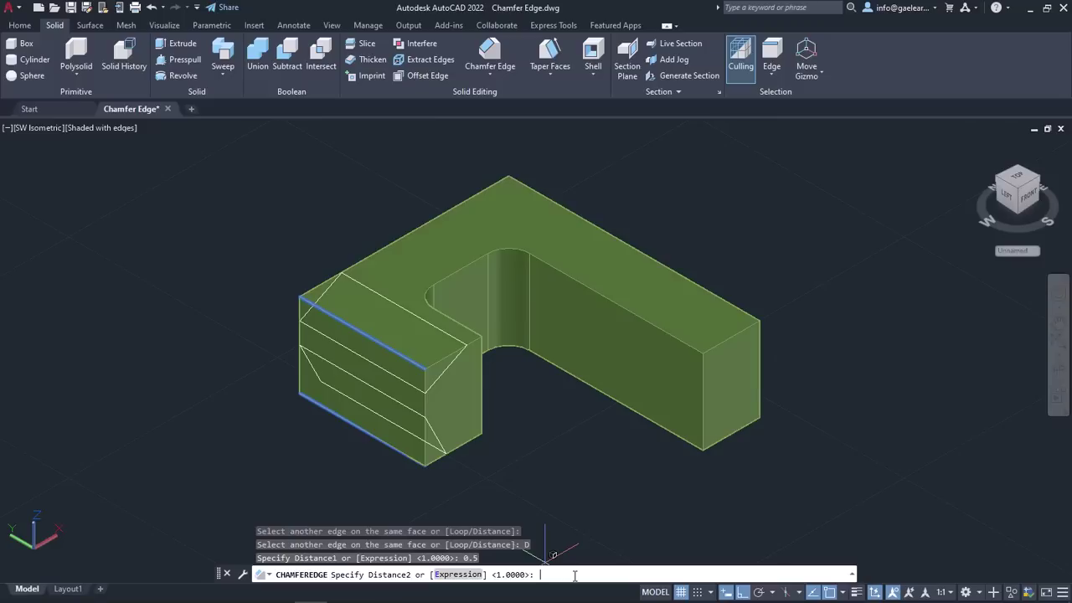
type("0.")
type("5")
key("Return")
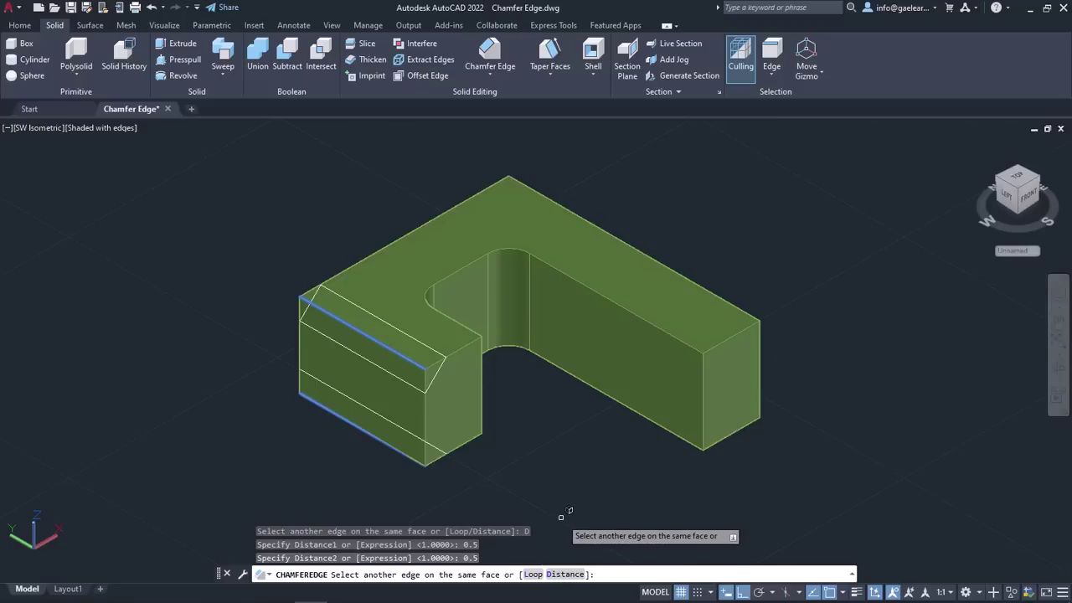
End edge selection, drag the chamfer grip to a larger distance, and apply it
key("Return")
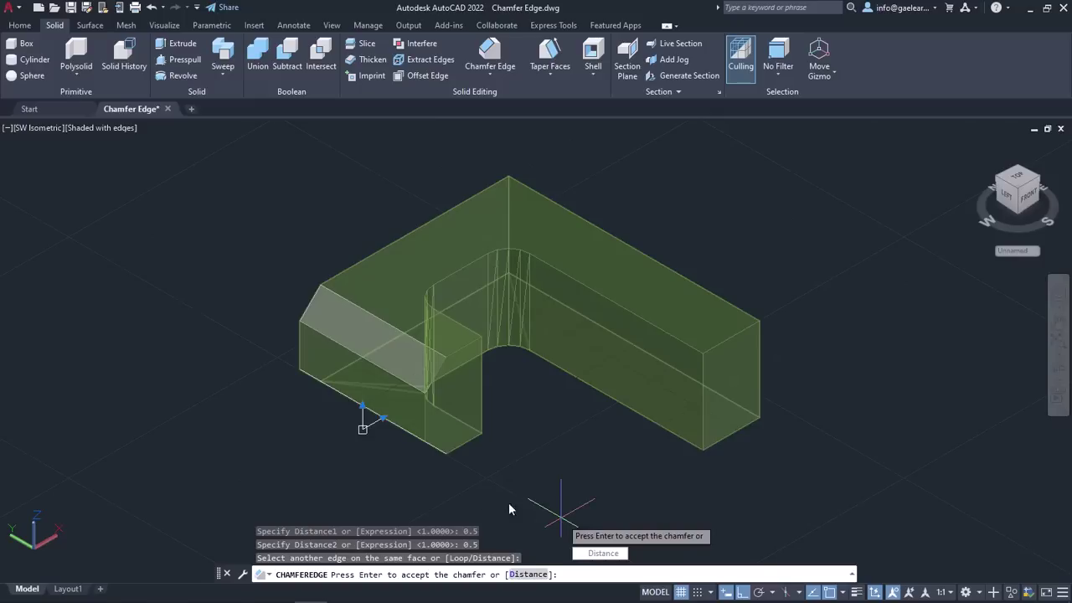
left_click(363, 409)
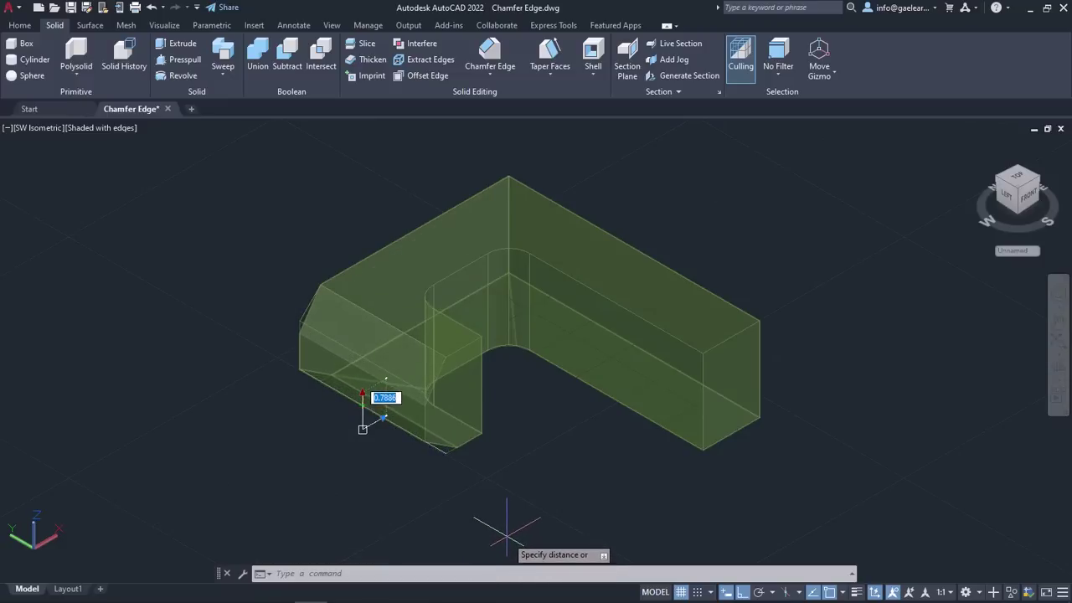
left_click(506, 529)
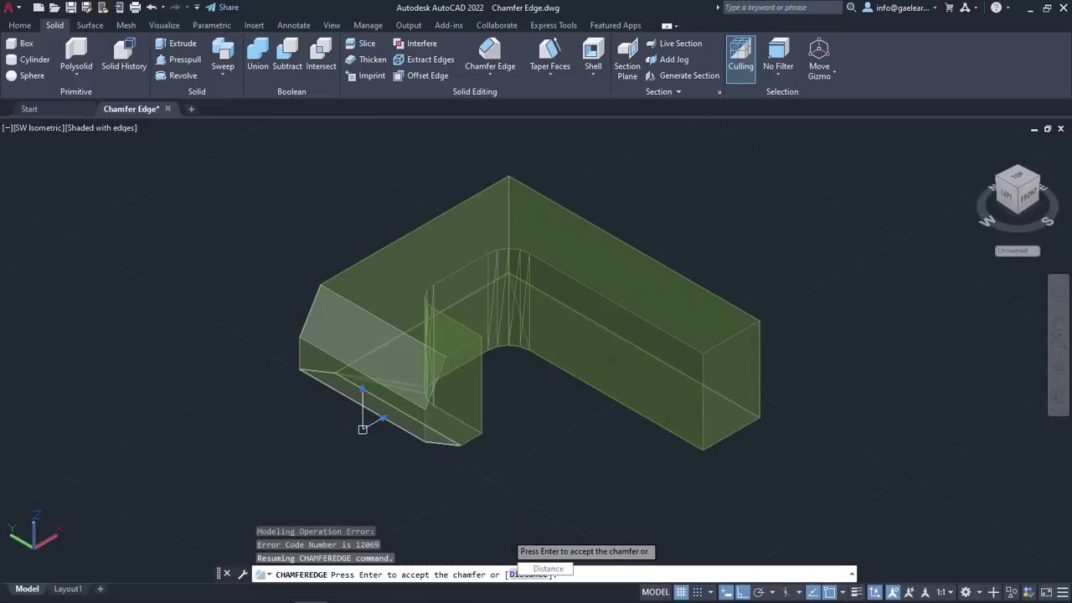
key("Return")
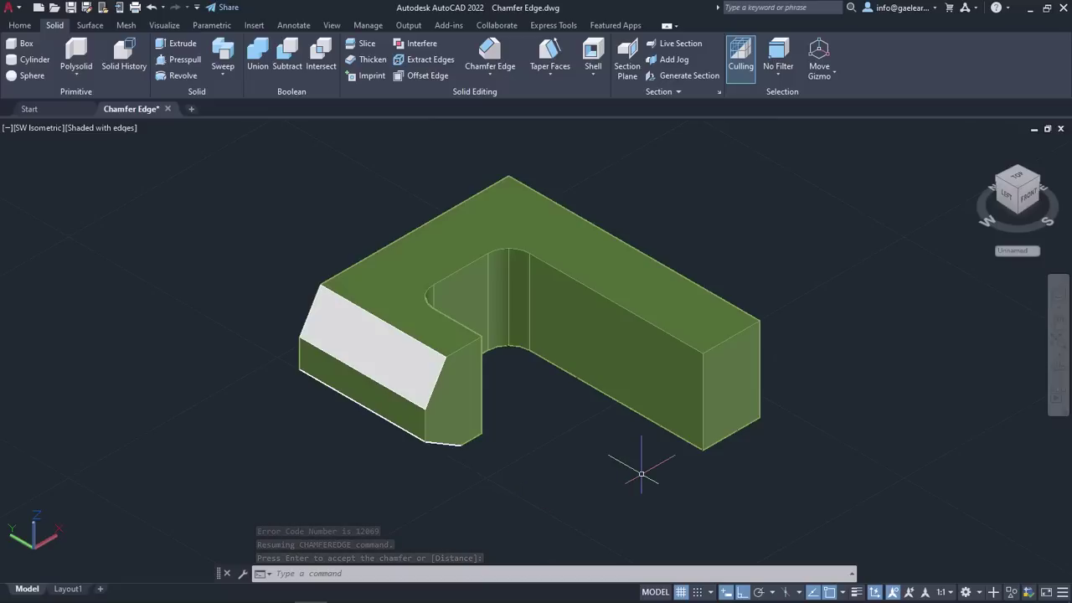
Undo the applied chamfer and start a fresh Chamfer Edge
key("ctrl+z")
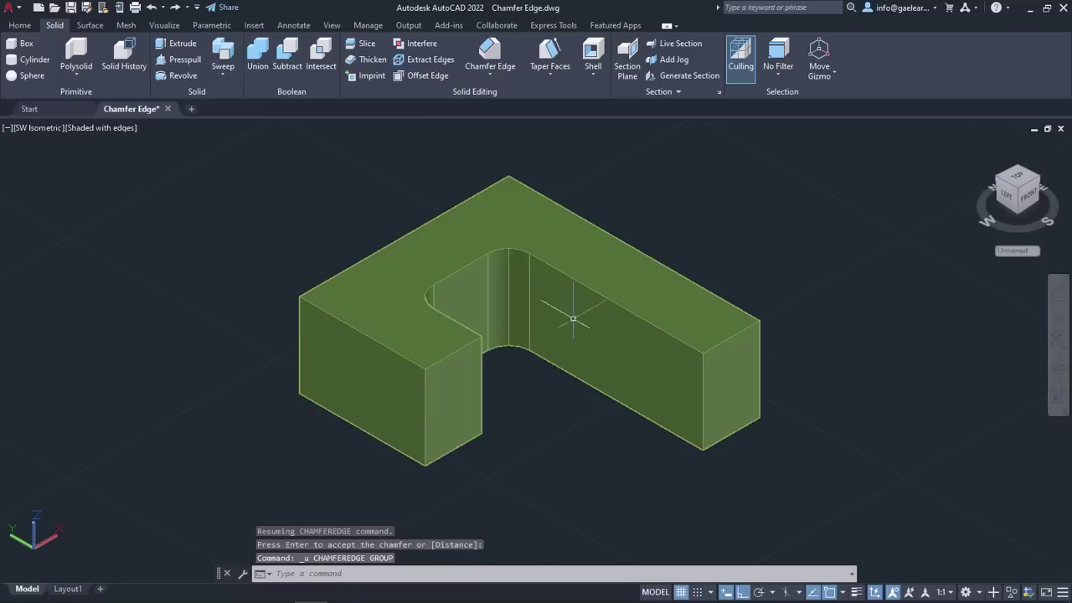
left_click(496, 59)
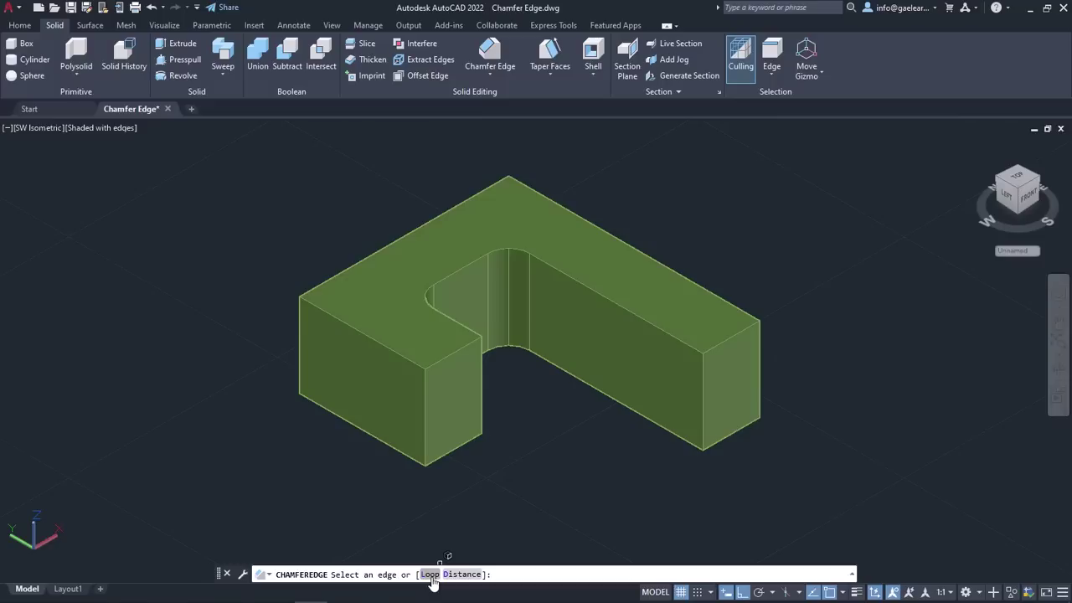
With the Loop option, cycle from the front-face loop to the top-face loop and accept it
left_click(429, 574)
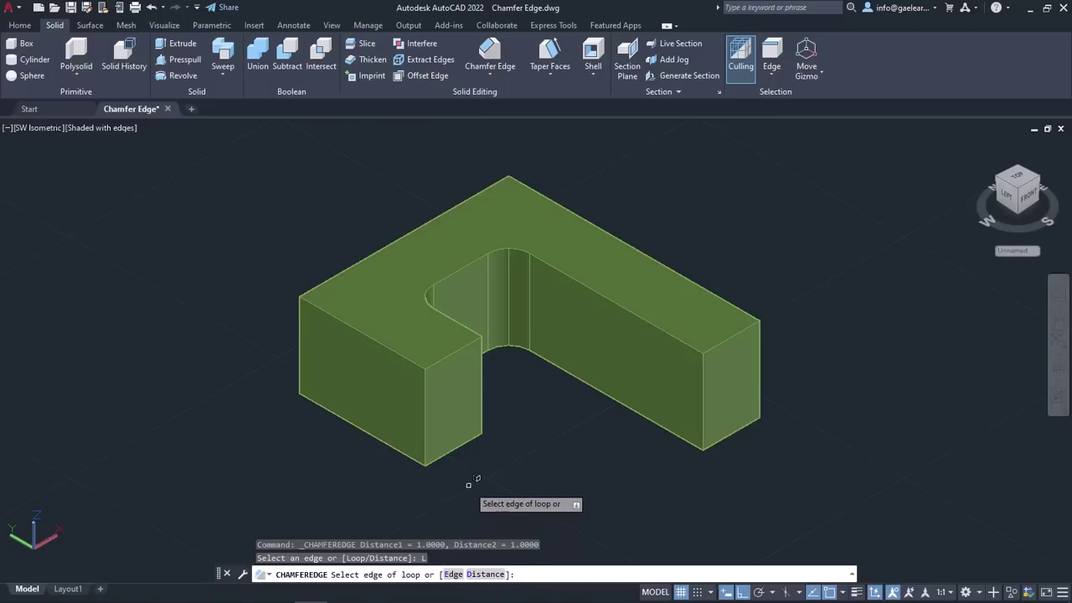
left_click(446, 364)
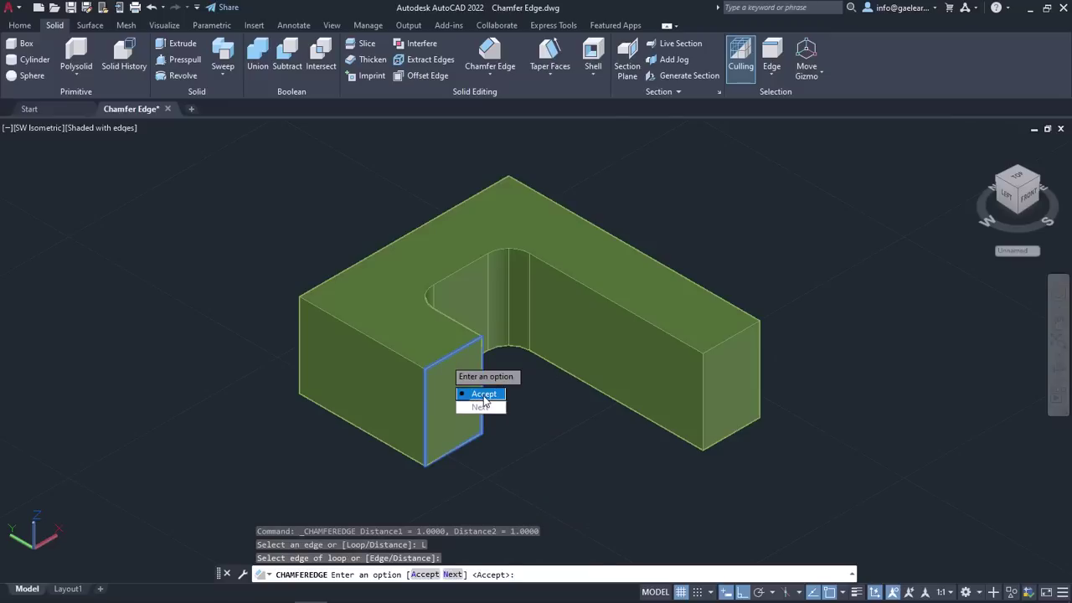
left_click(480, 407)
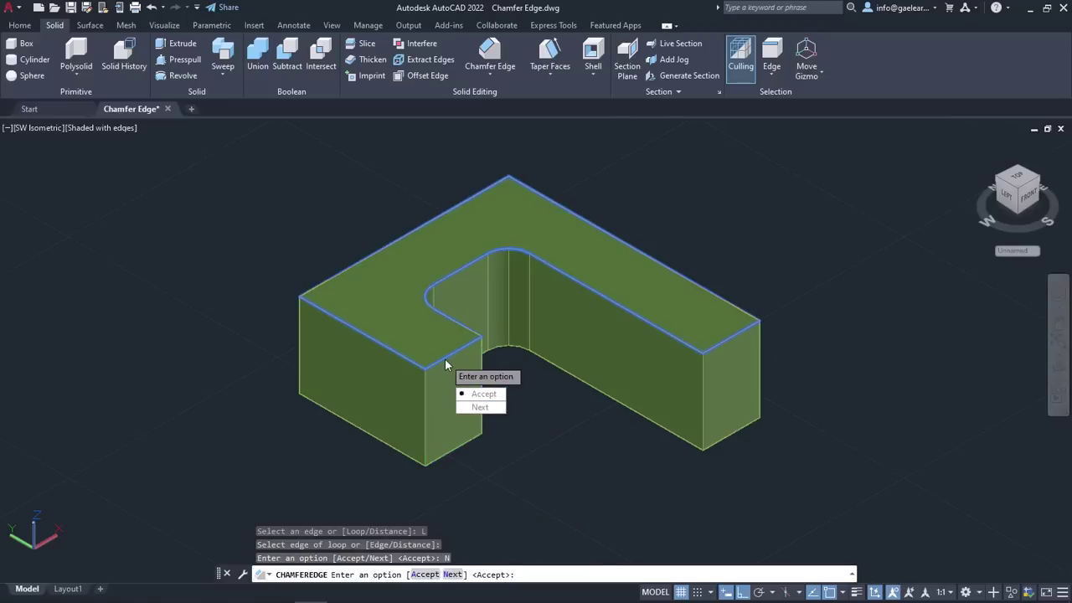
left_click(479, 407)
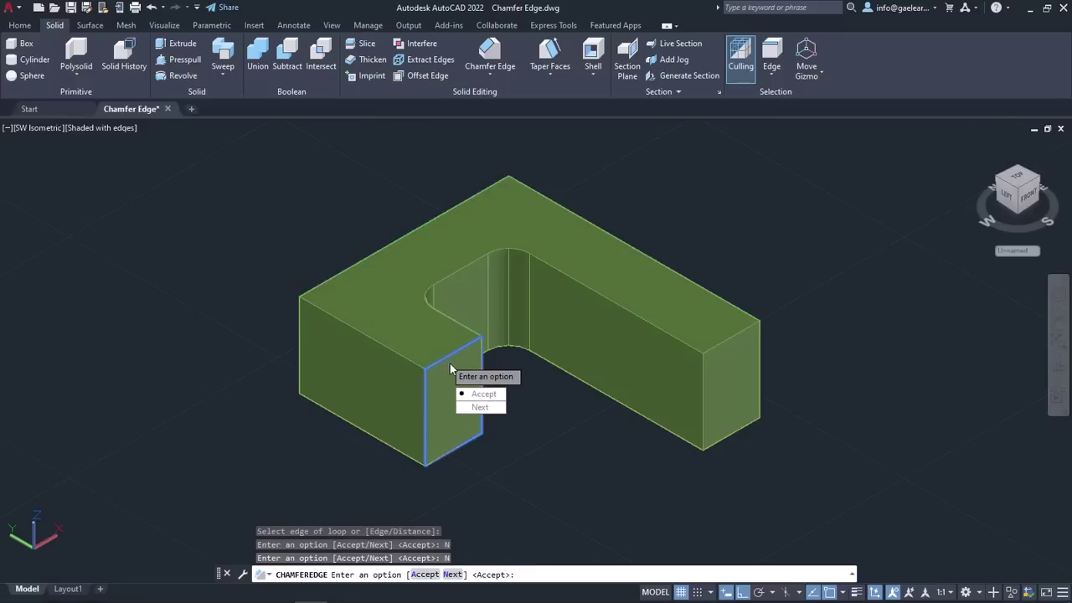
left_click(492, 411)
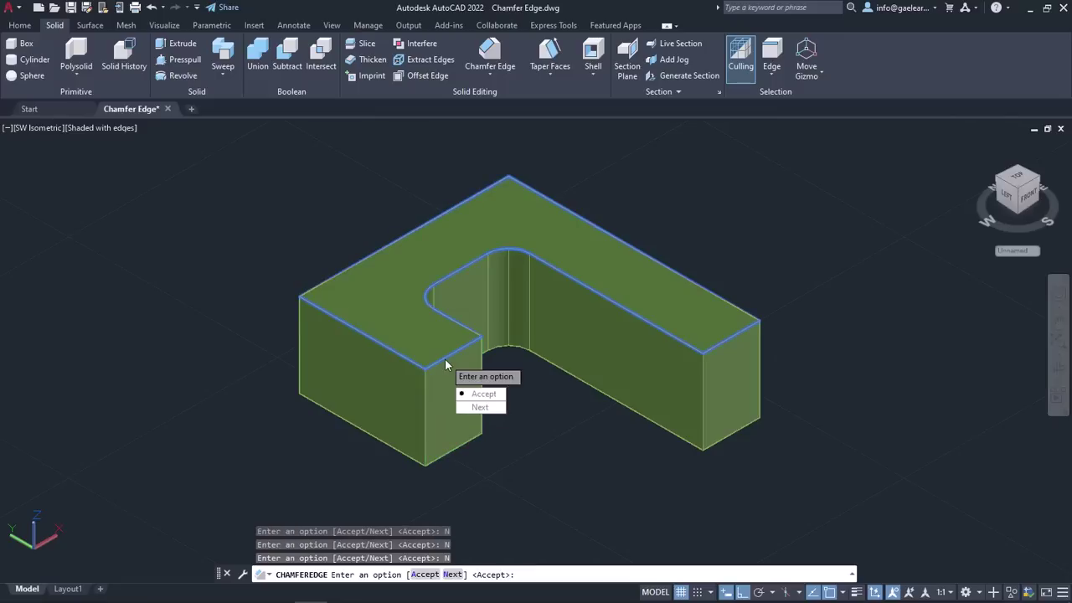
left_click(484, 397)
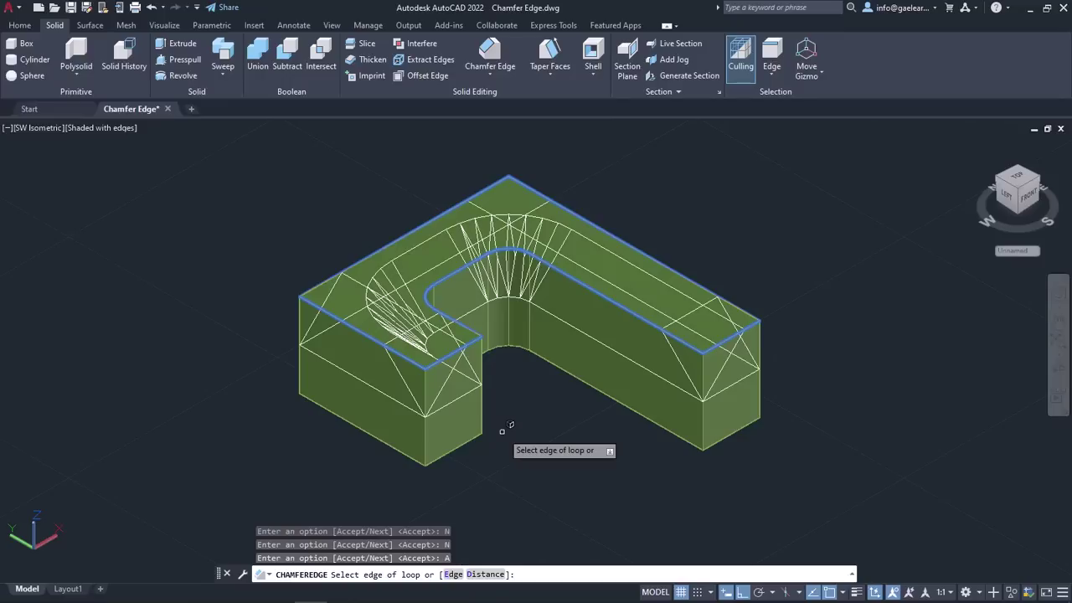
Set chamfer distances to 0.2 and 0.3 and apply the loop chamfer
left_click(487, 574)
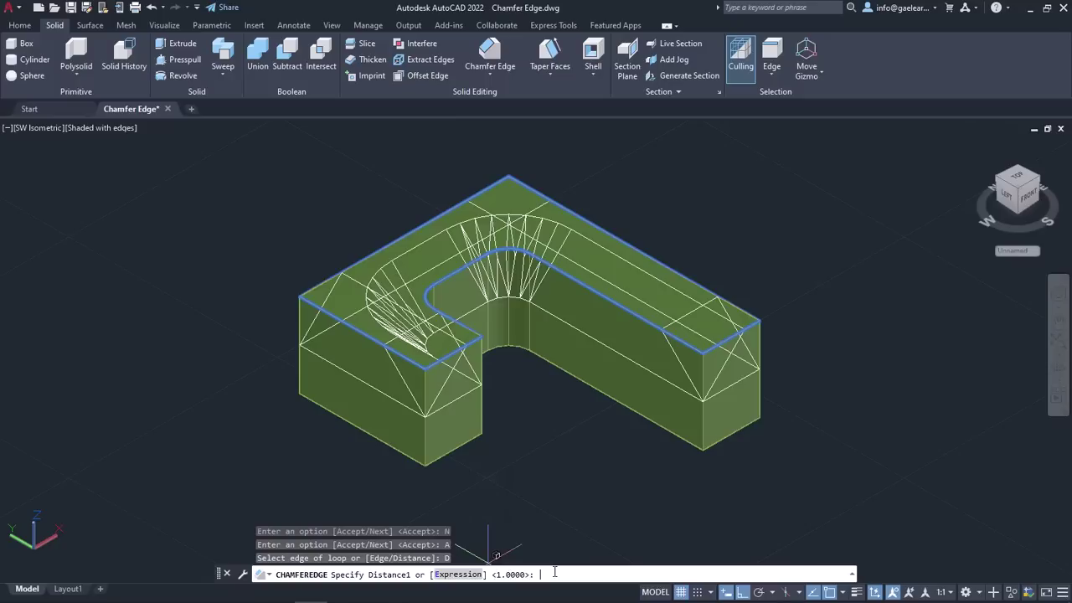
type("0.2")
key("Return")
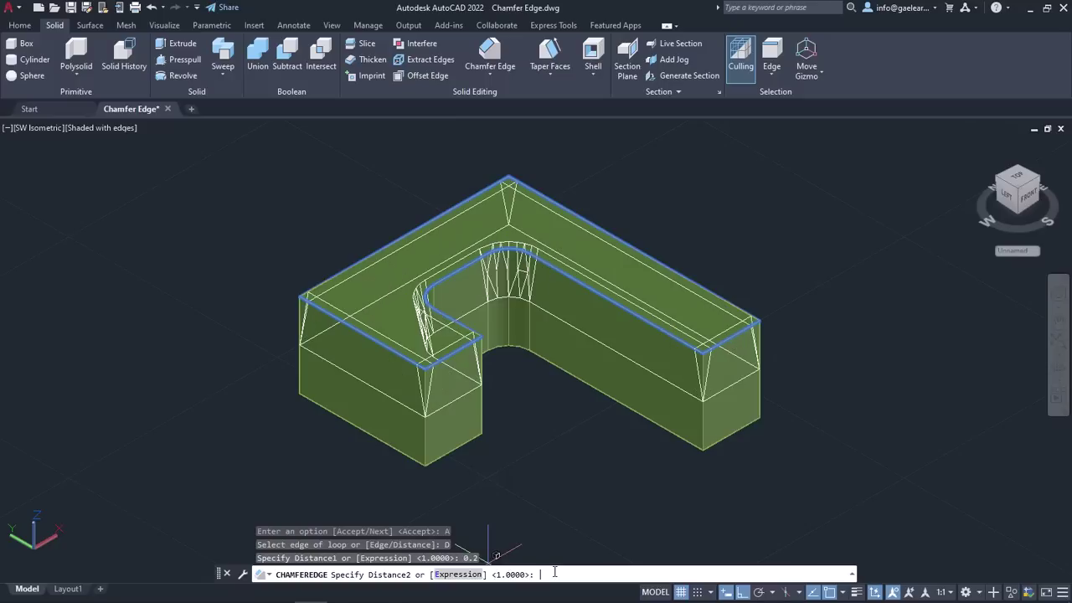
type("0.3")
key("Return")
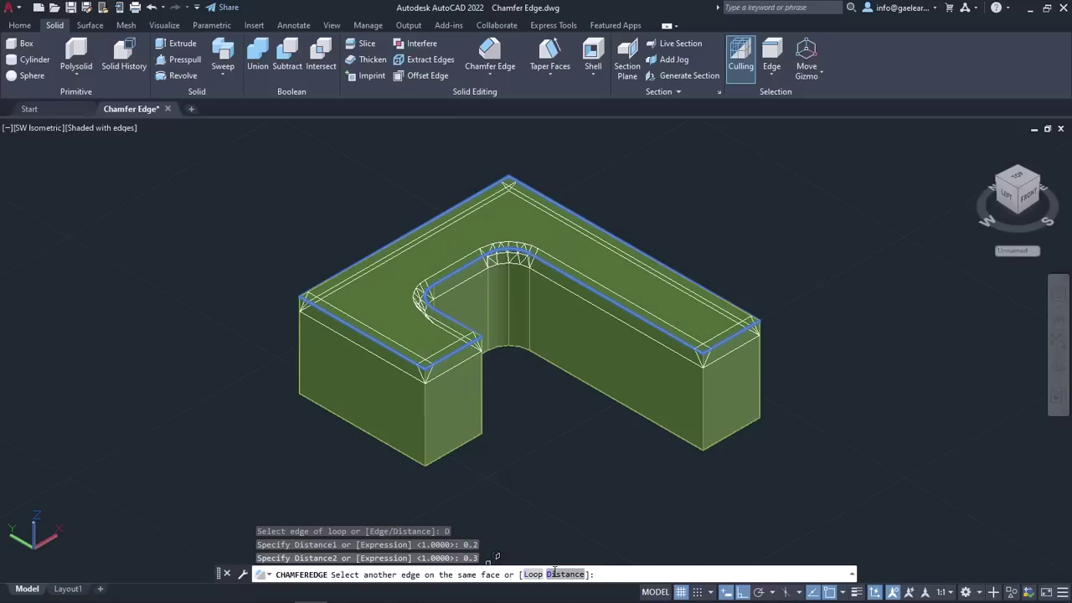
key("Return")
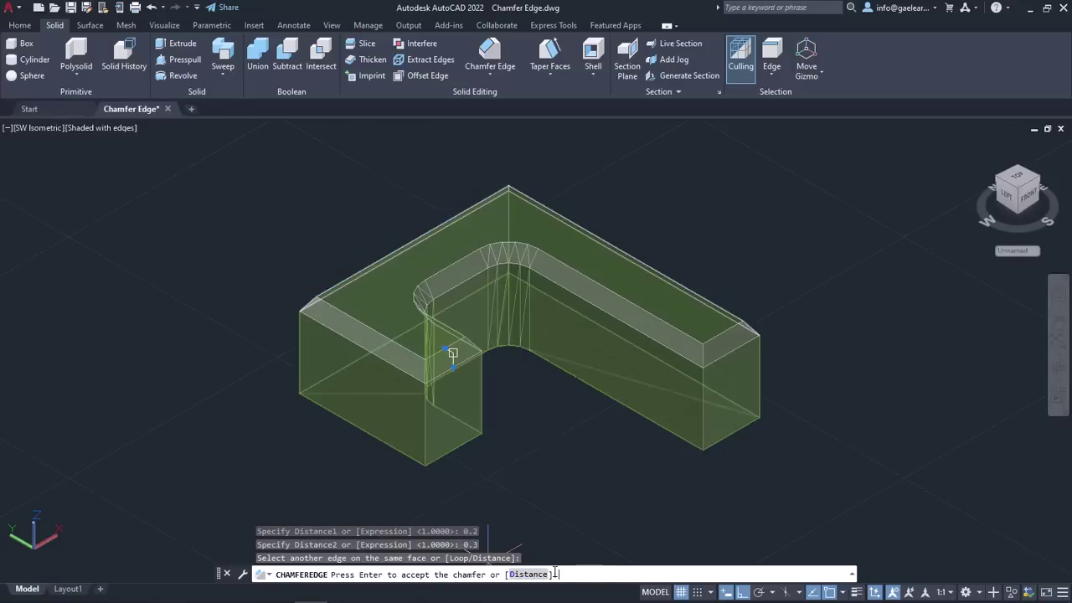
key("Return")
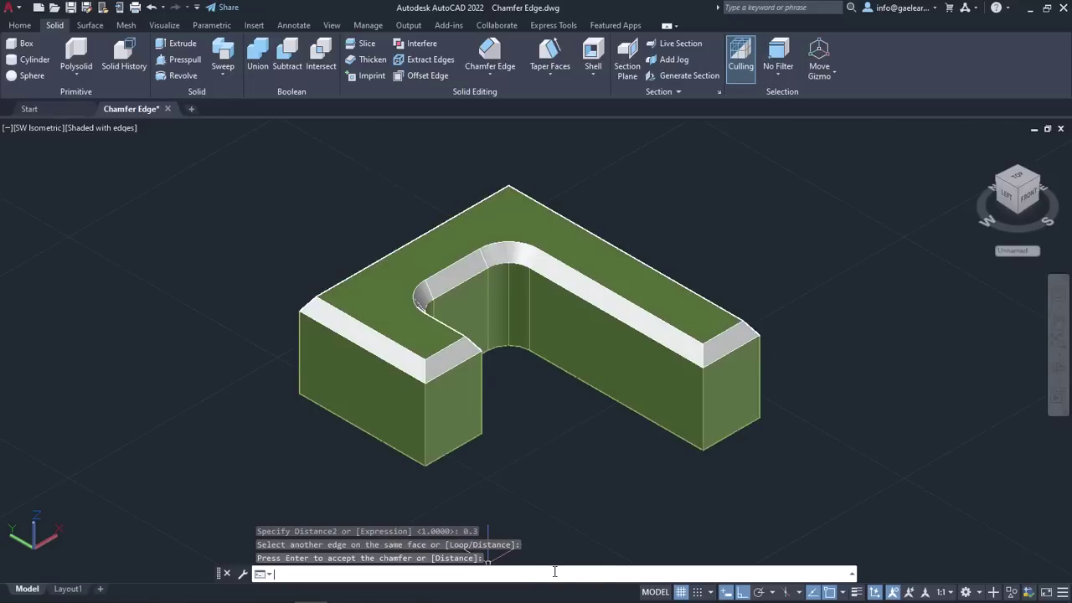